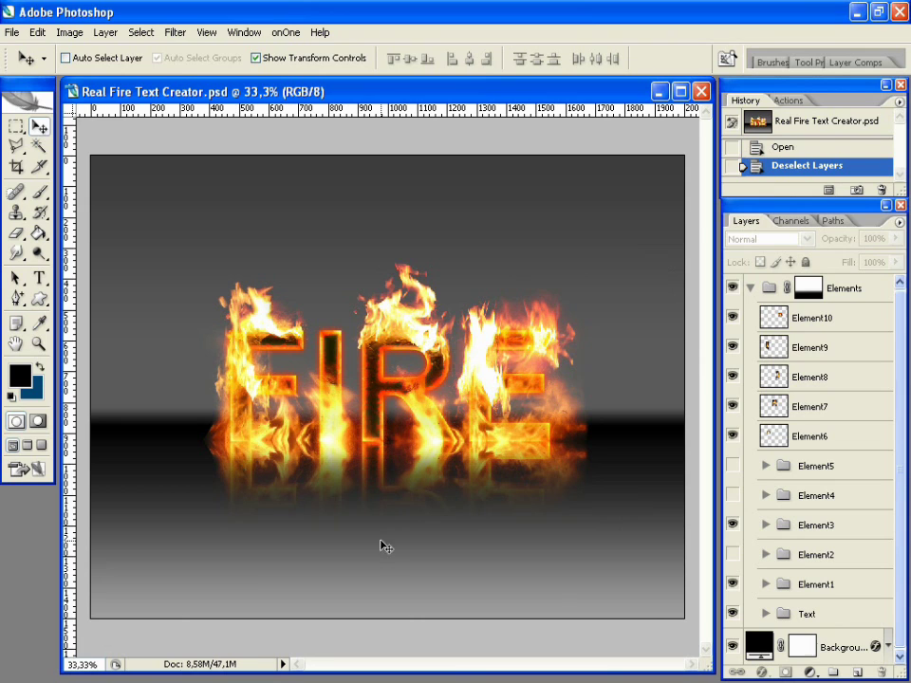
Expand the Text group in the Layers panel to reveal the FIRE type layer.
{"action": "left_click", "coordinate": [765, 614]}
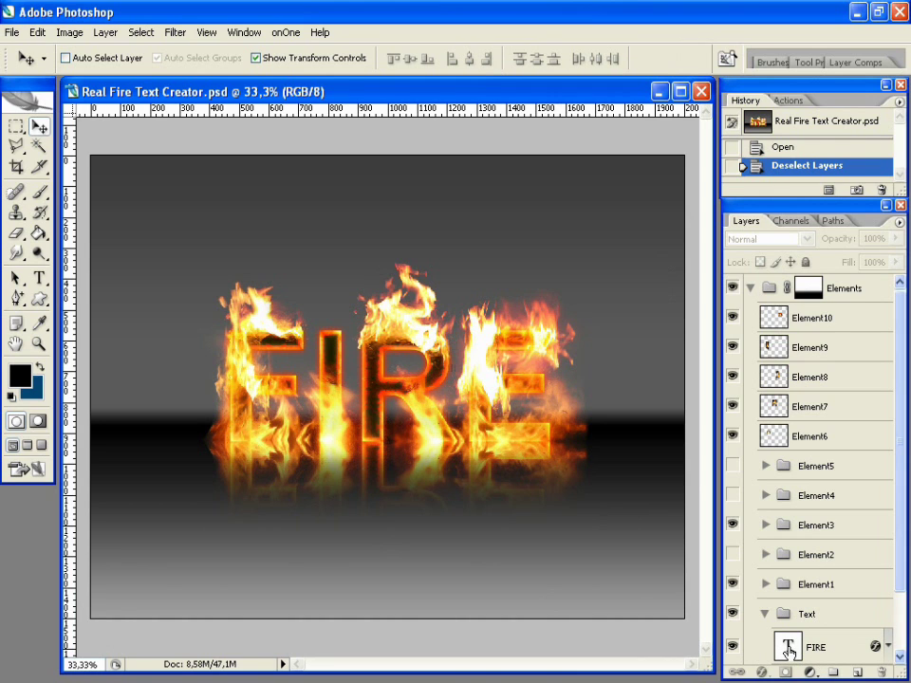
Change the FIRE text layer to read BURN and commit the edit.
{"action": "left_click", "coordinate": [789, 649]}
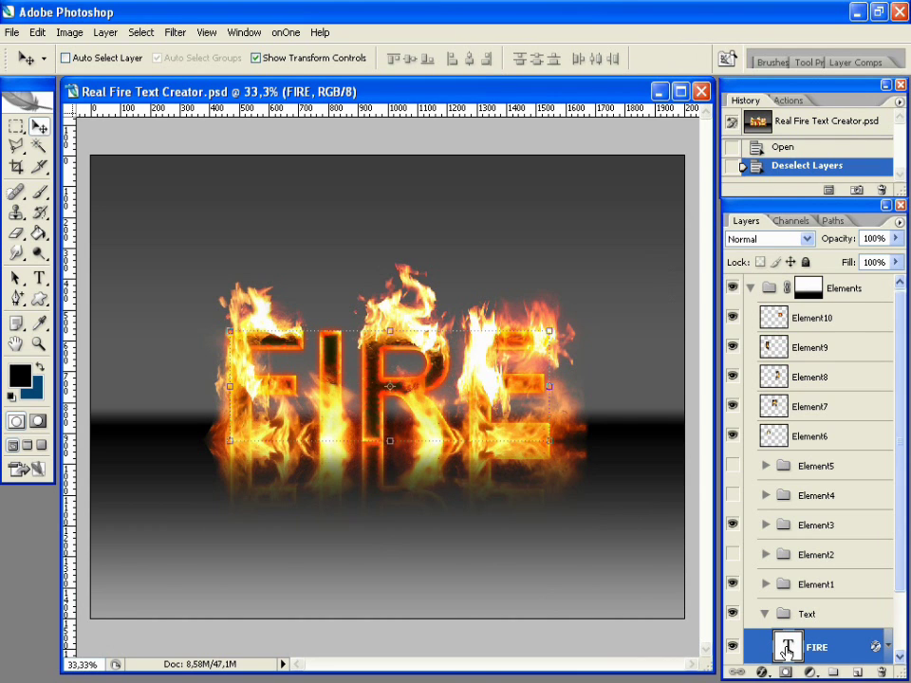
{"action": "double_click", "coordinate": [789, 649]}
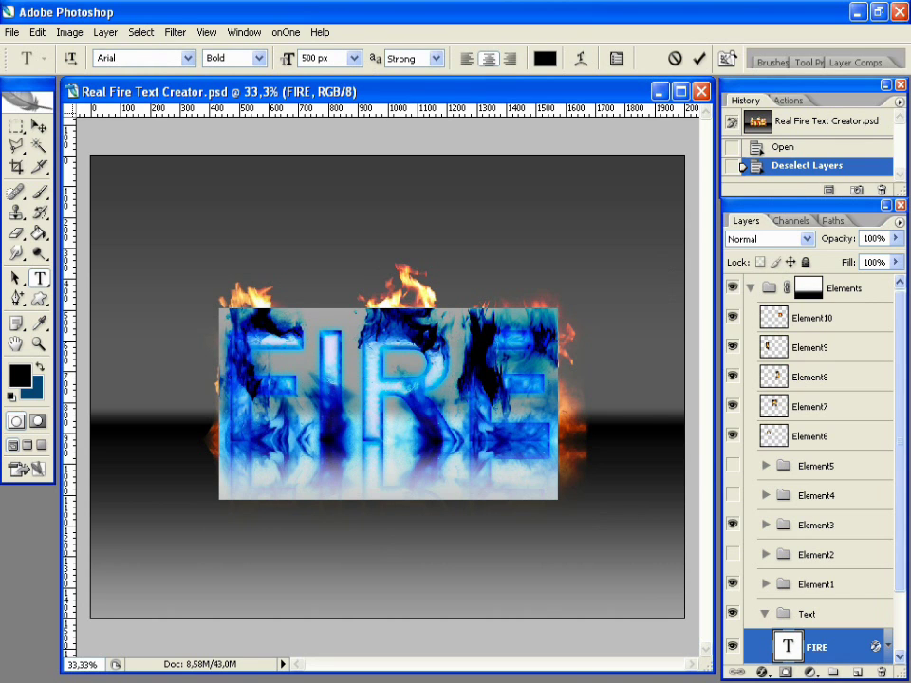
{"action": "type", "text": "BLUE"}
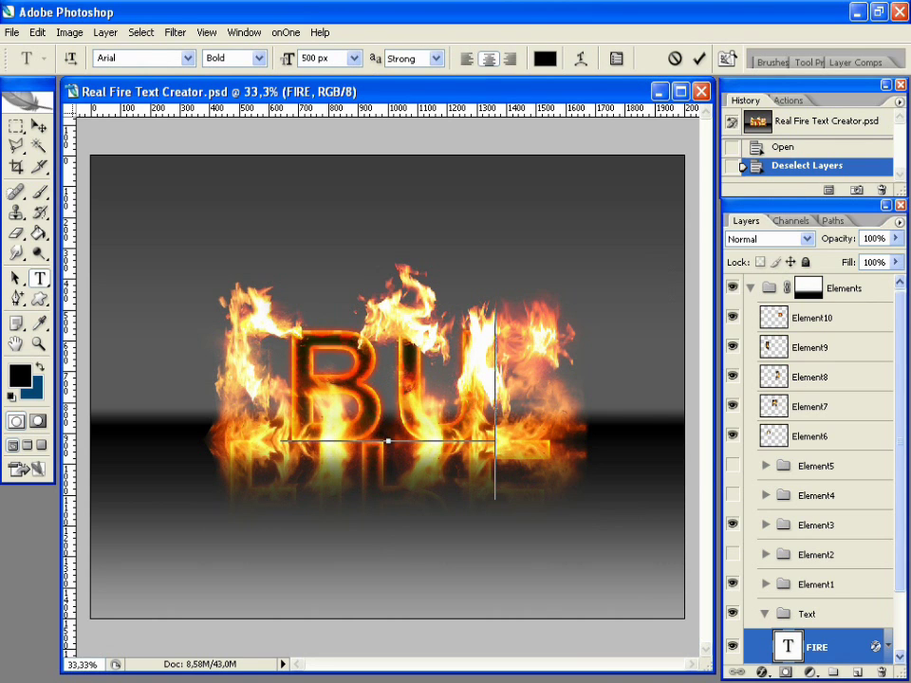
{"action": "type", "text": "RN"}
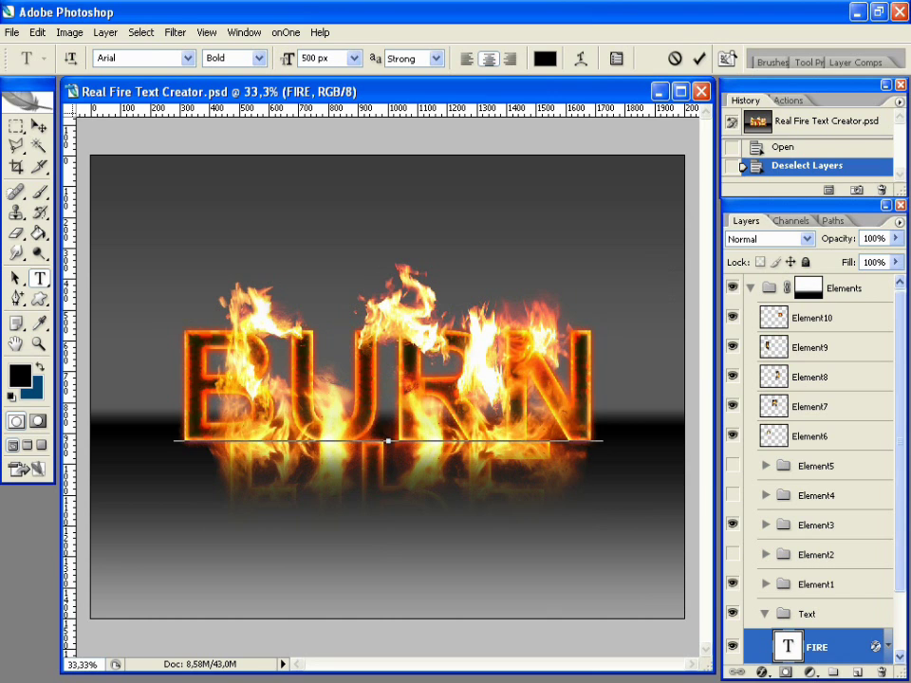
{"action": "scroll", "coordinate": [897, 608], "scroll_direction": "down", "scroll_amount": 3}
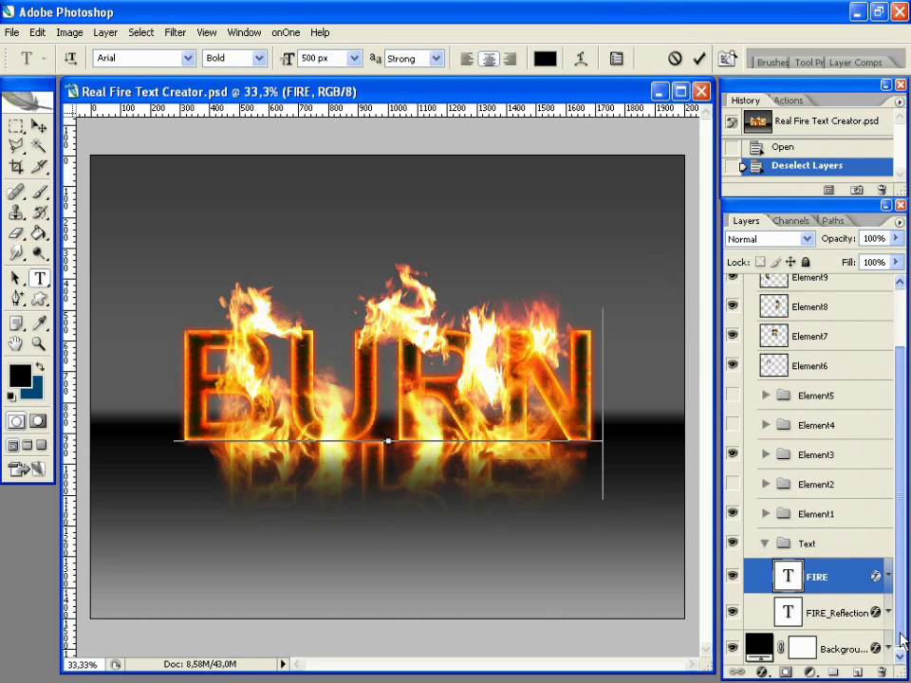
{"action": "key", "text": "ctrl+Return"}
{"action": "key", "text": "v"}
Start editing the FIRE_Reflection text layer to replace its old word.
{"action": "left_click", "coordinate": [787, 612]}
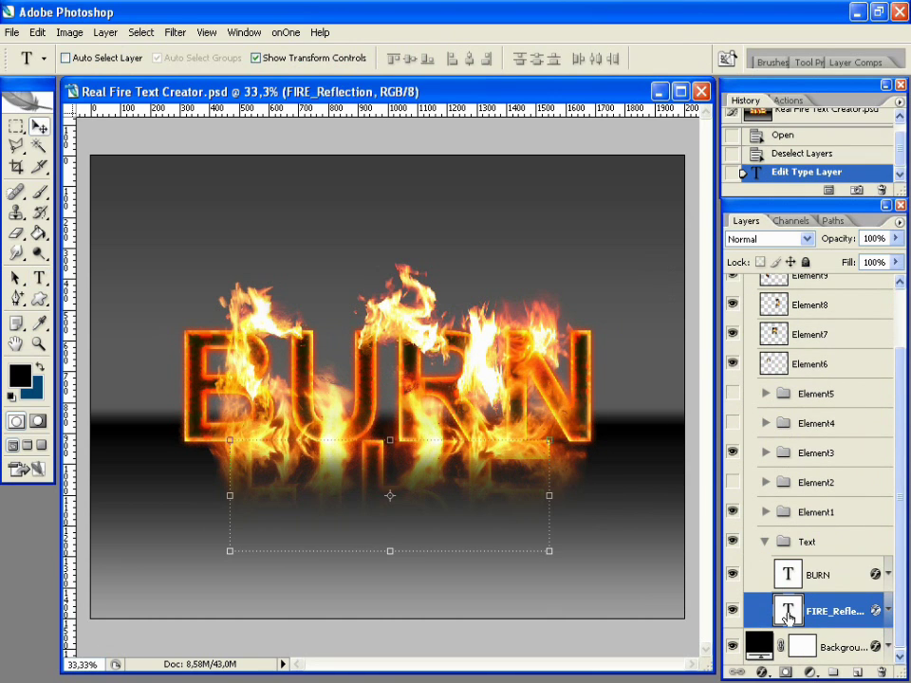
{"action": "double_click", "coordinate": [787, 613]}
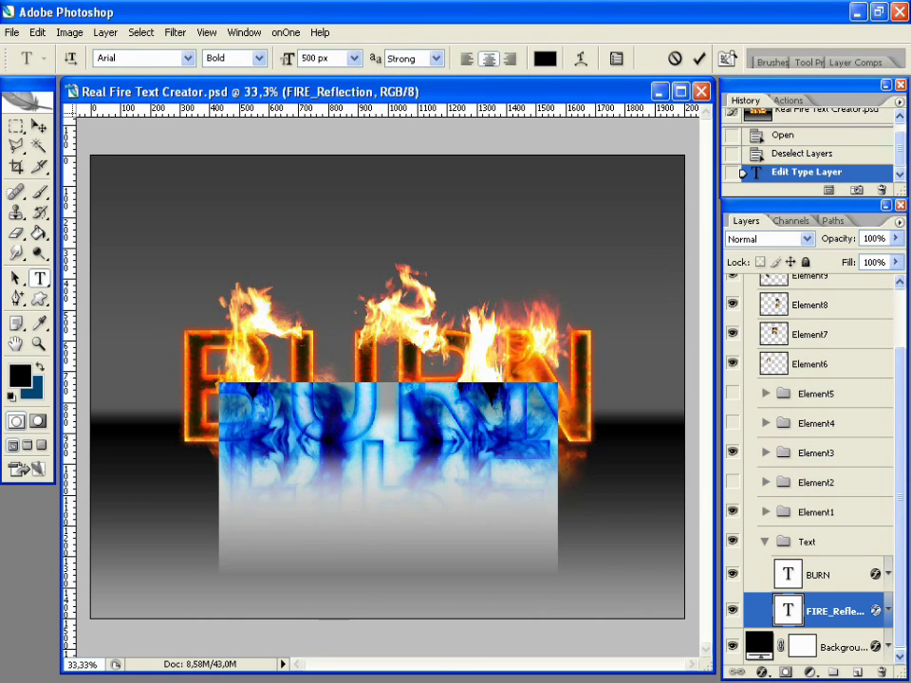
{"action": "key", "text": "Right"}
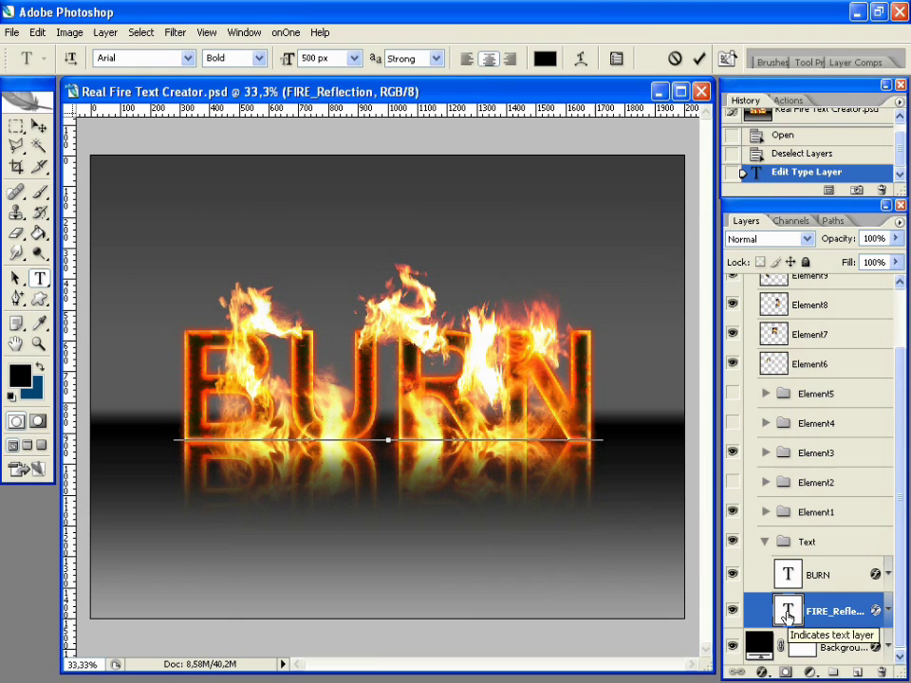
Commit the reflection text and zoom in on the BURN letters.
{"action": "left_click", "coordinate": [807, 543], "text": "ctrl"}
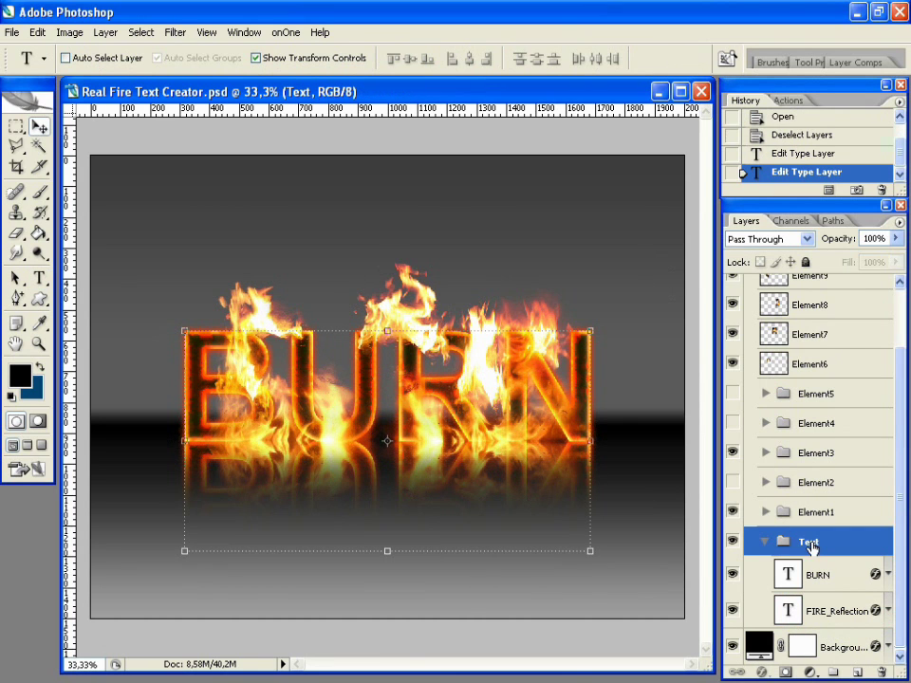
{"action": "key", "text": "z"}
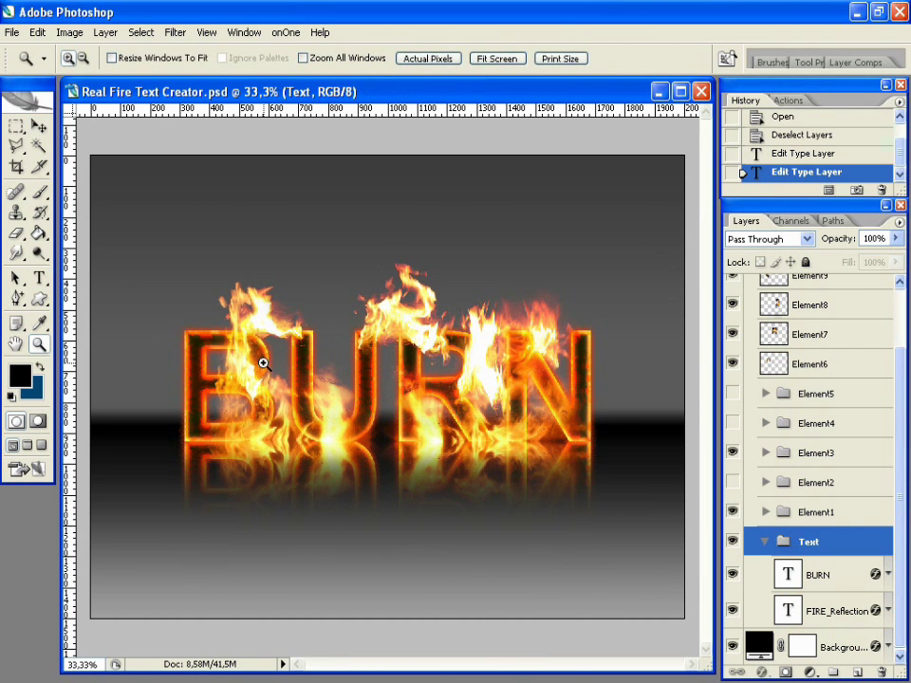
{"action": "left_click", "coordinate": [371, 349]}
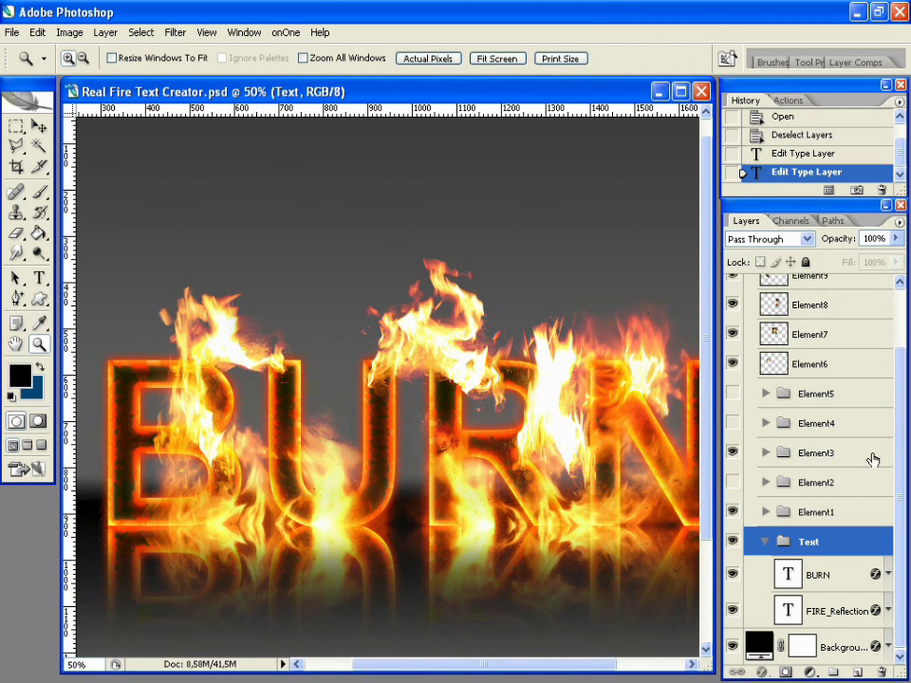
Select the Element3 flame group and nudge it slightly left on the canvas.
{"action": "left_click", "coordinate": [836, 513]}
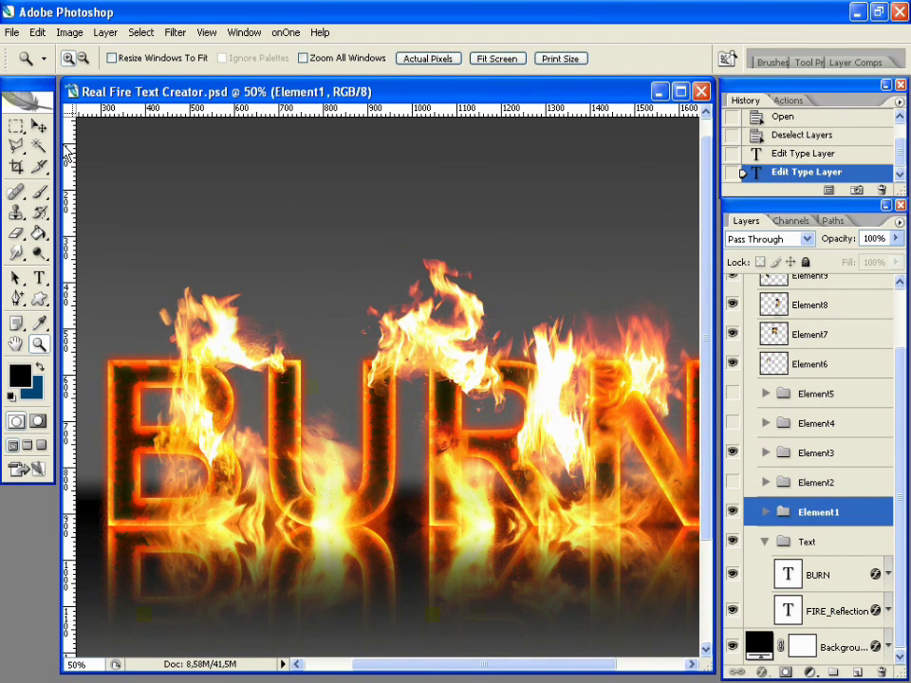
{"action": "left_click", "coordinate": [39, 127]}
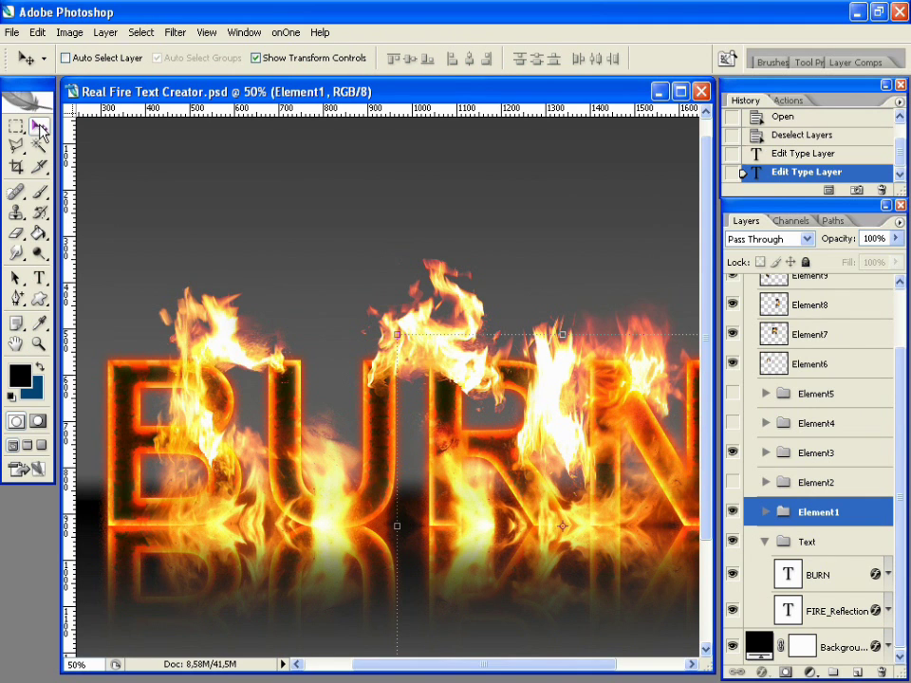
{"action": "left_click", "coordinate": [808, 458]}
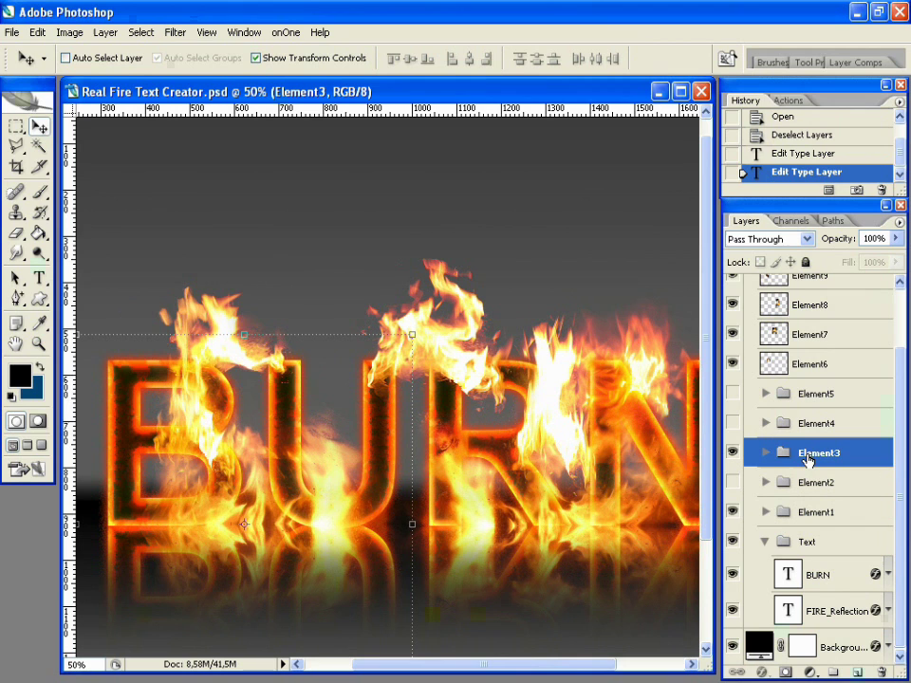
{"action": "left_click_drag", "start_coordinate": [306, 528], "coordinate": [270, 524]}
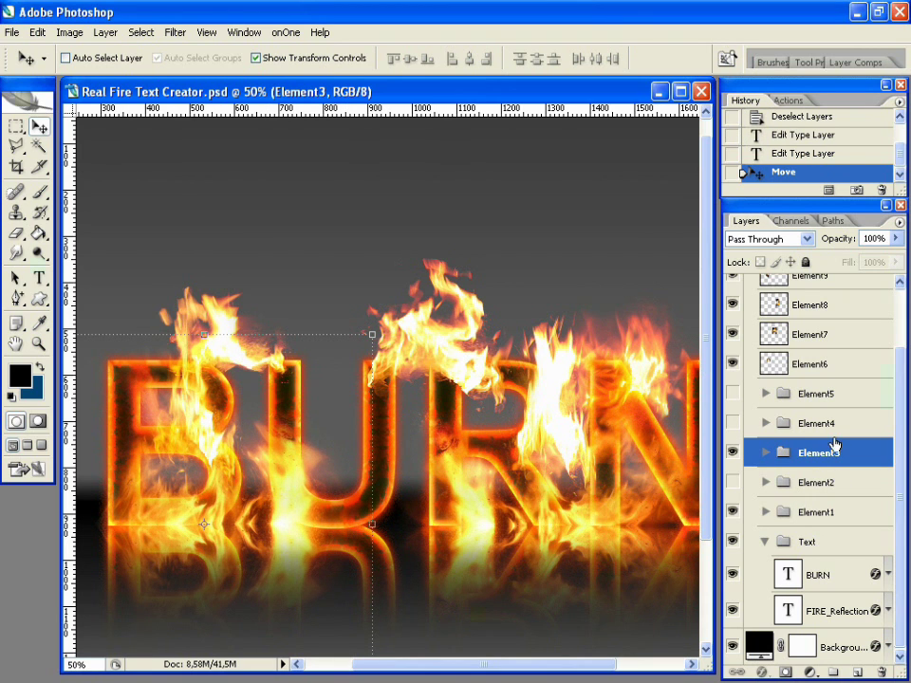
Move the Element6 flame over the B and the Element8 flame over the N.
{"action": "left_click", "coordinate": [778, 363]}
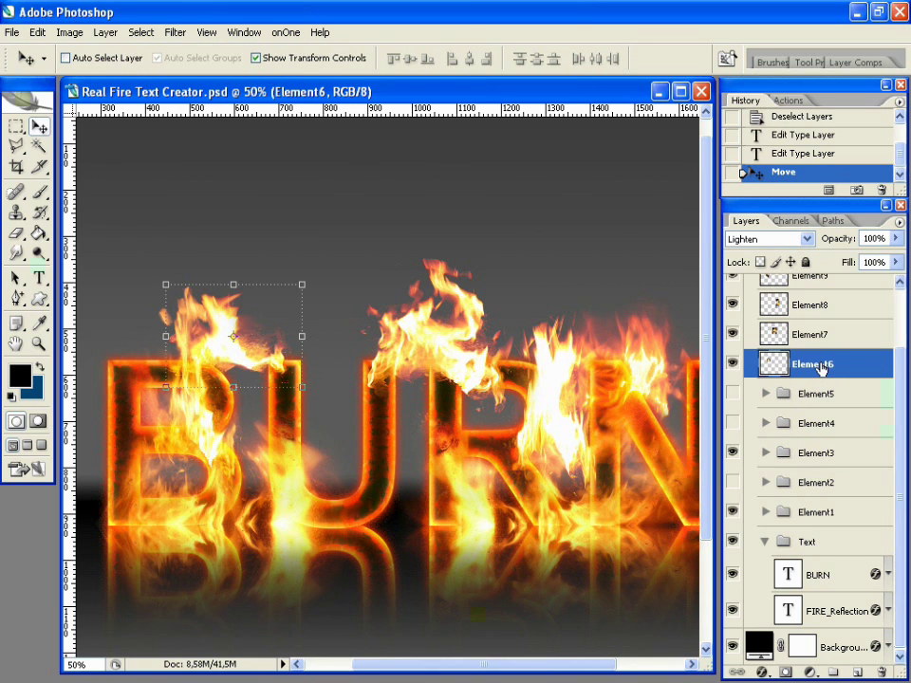
{"action": "left_click_drag", "start_coordinate": [271, 379], "coordinate": [198, 371]}
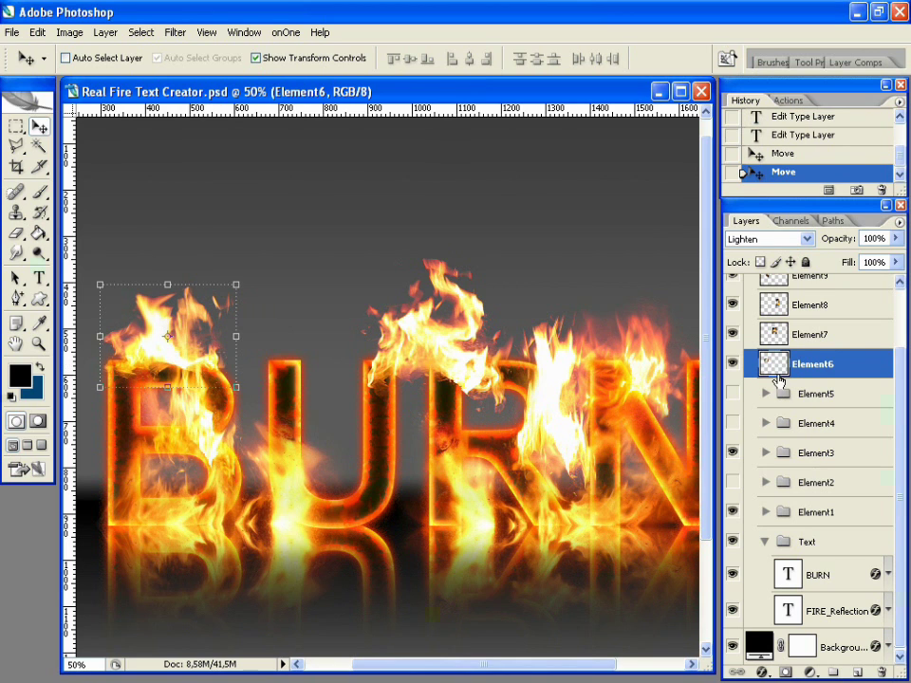
{"action": "left_click", "coordinate": [838, 340]}
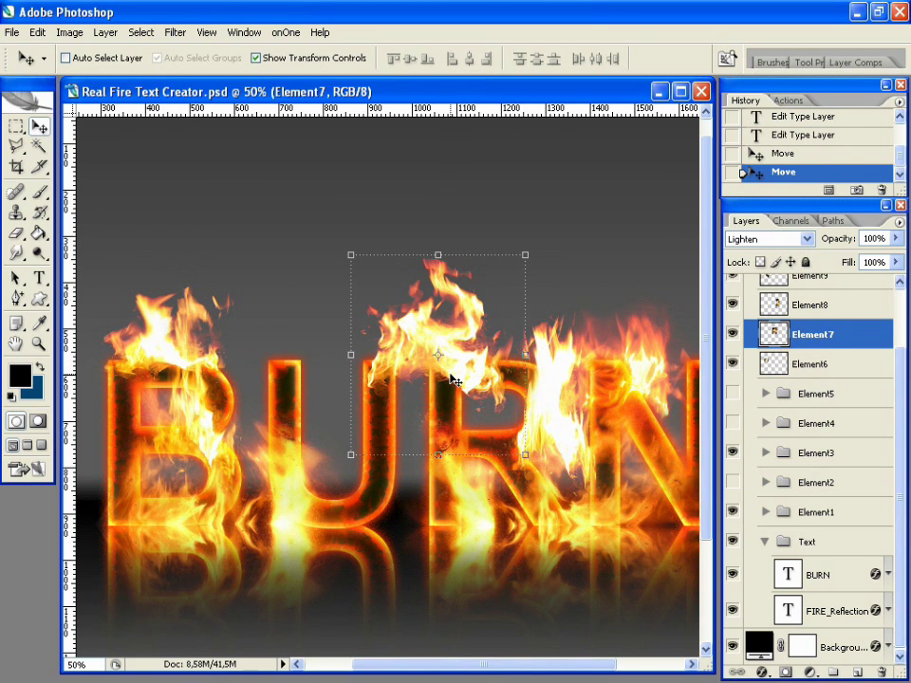
{"action": "left_click", "coordinate": [771, 304]}
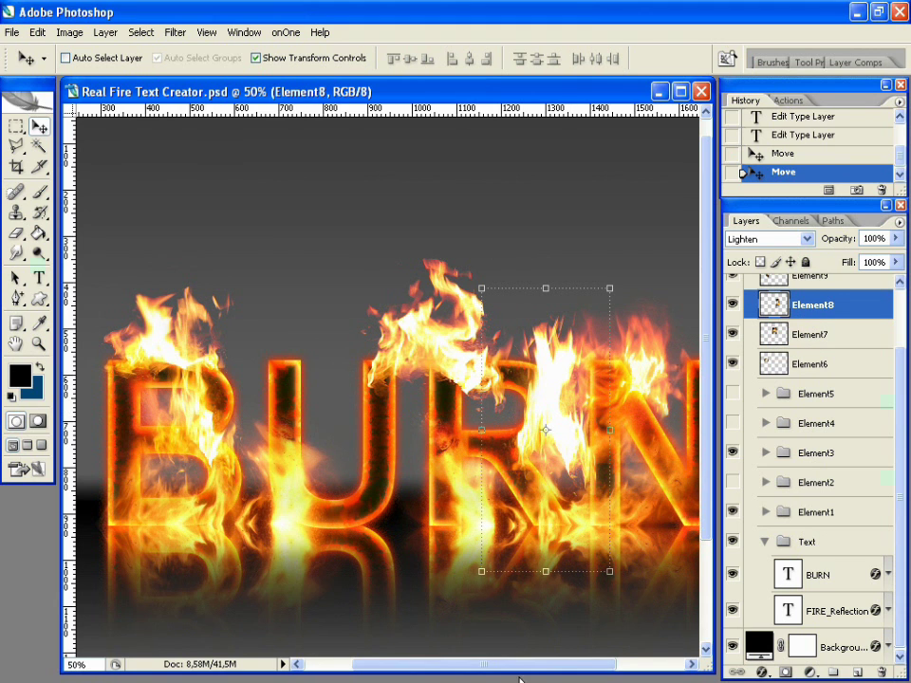
{"action": "left_click_drag", "start_coordinate": [523, 666], "coordinate": [558, 668]}
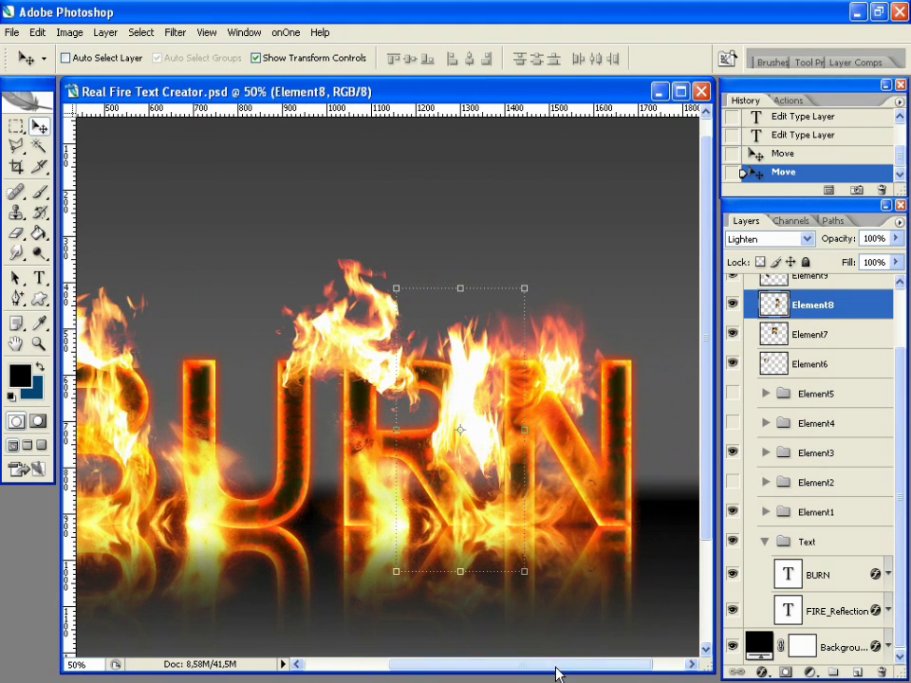
{"action": "left_click_drag", "start_coordinate": [486, 445], "coordinate": [549, 431]}
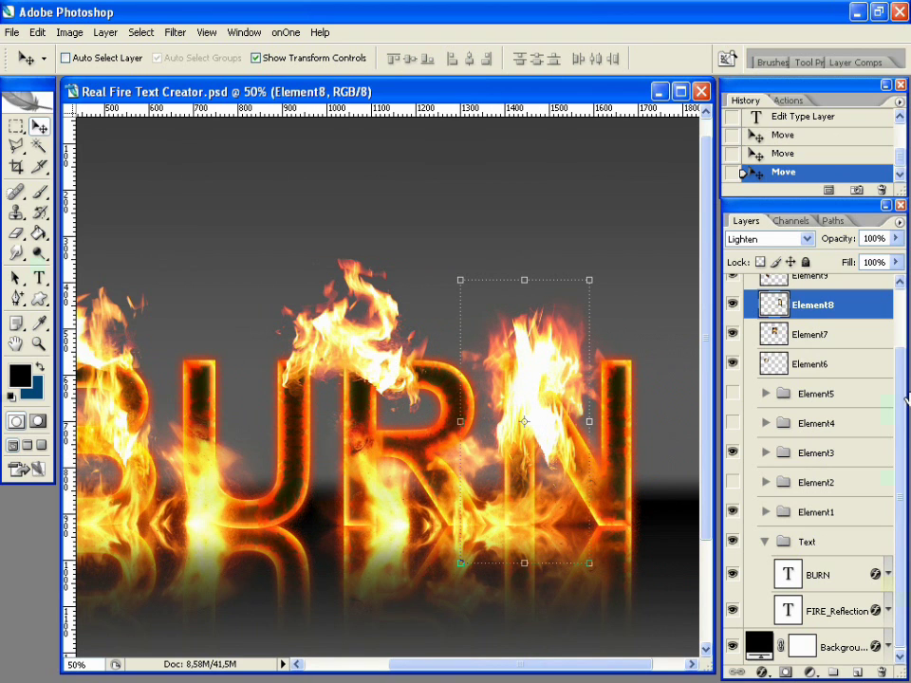
{"action": "scroll", "coordinate": [866, 362], "scroll_direction": "up", "scroll_amount": 2}
Move the Element10 and Element7 flames onto the R of BURN.
{"action": "left_click", "coordinate": [814, 336]}
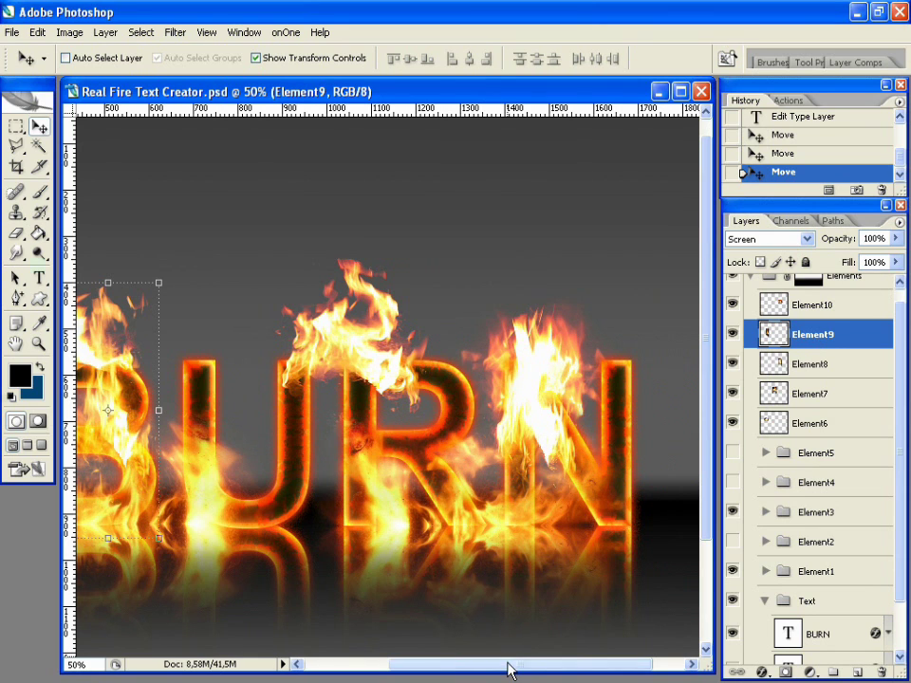
{"action": "left_click", "coordinate": [545, 423], "text": "ctrl"}
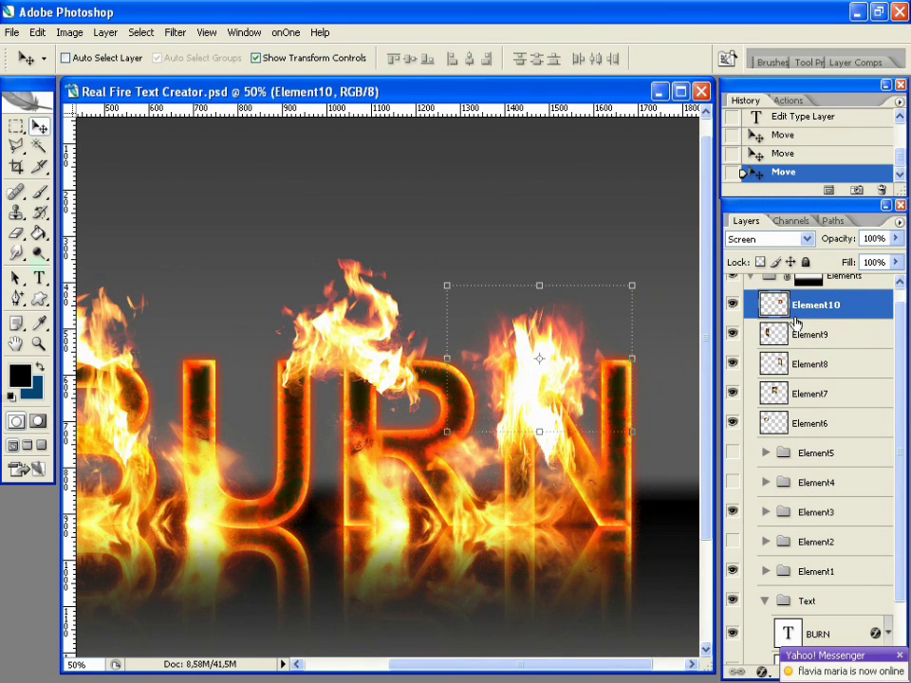
{"action": "left_click_drag", "start_coordinate": [572, 391], "coordinate": [432, 449]}
{"action": "left_click", "coordinate": [815, 397]}
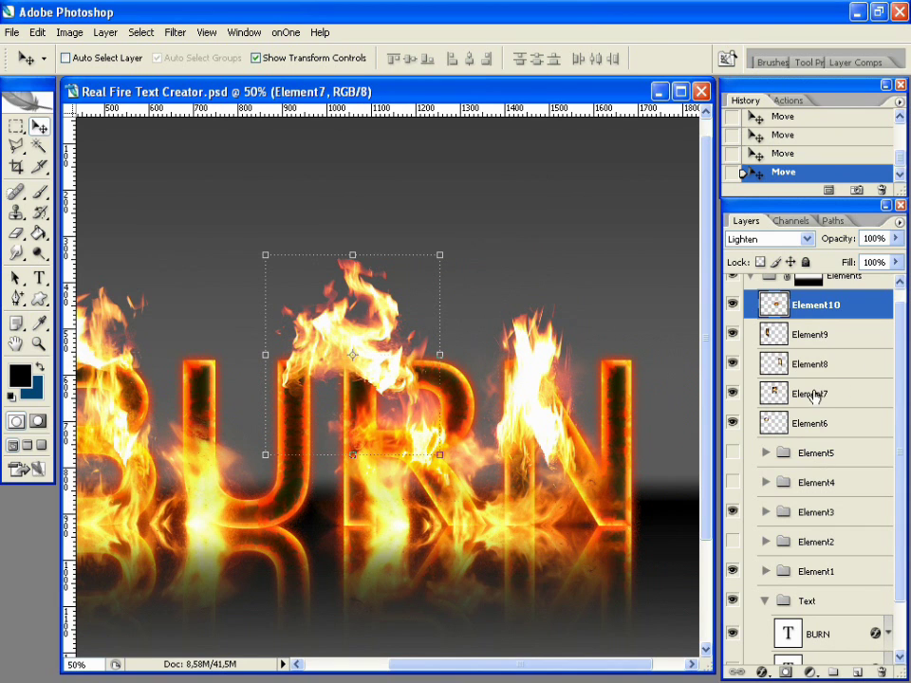
{"action": "left_click_drag", "start_coordinate": [376, 383], "coordinate": [435, 376]}
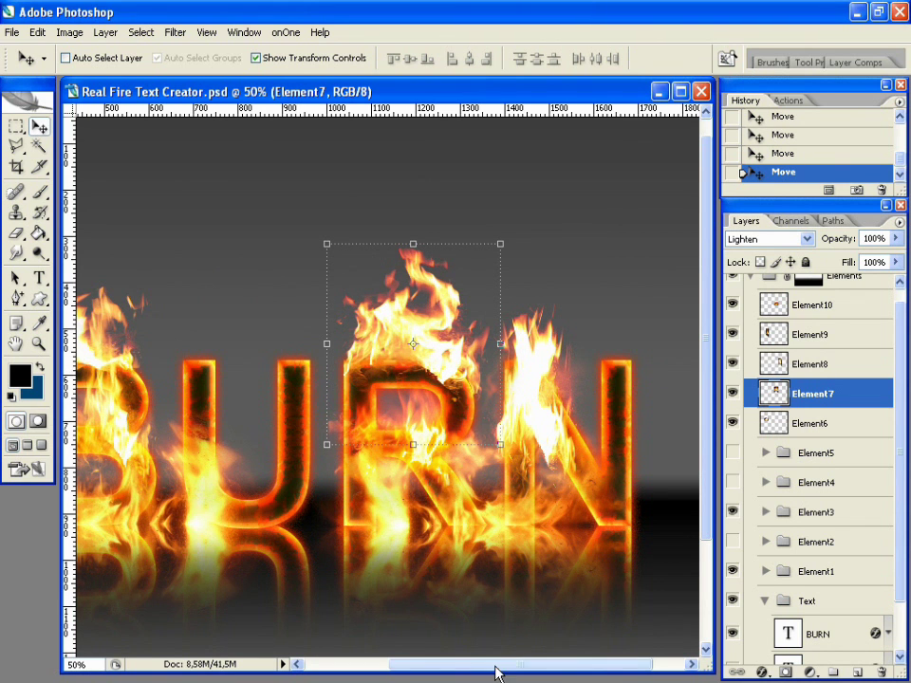
{"action": "left_click_drag", "start_coordinate": [494, 667], "coordinate": [438, 667]}
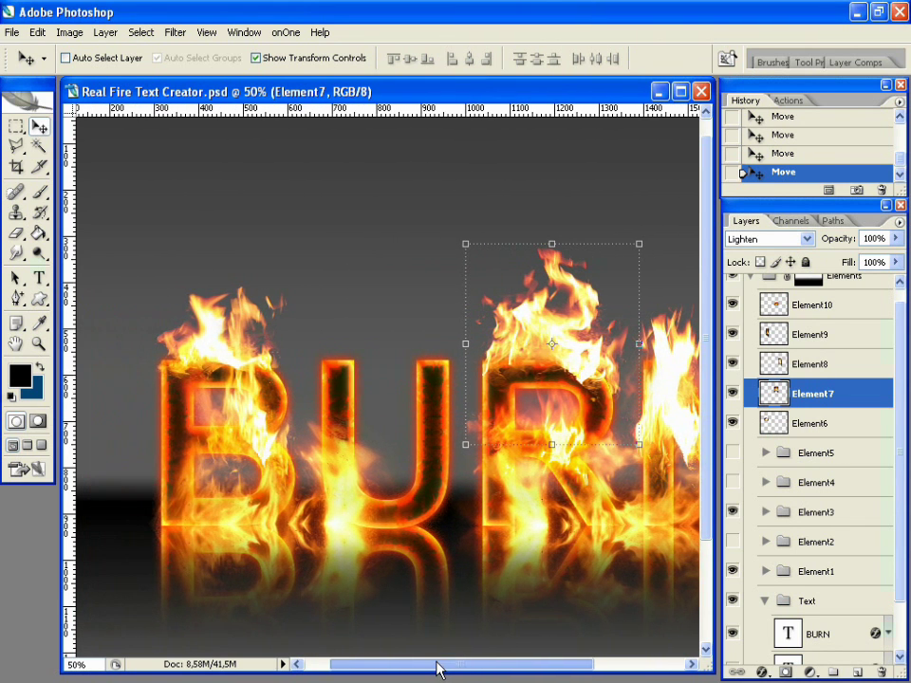
Show the Element4 flames, hide the Element1 flames, and select the Element4 group.
{"action": "left_click", "coordinate": [732, 484]}
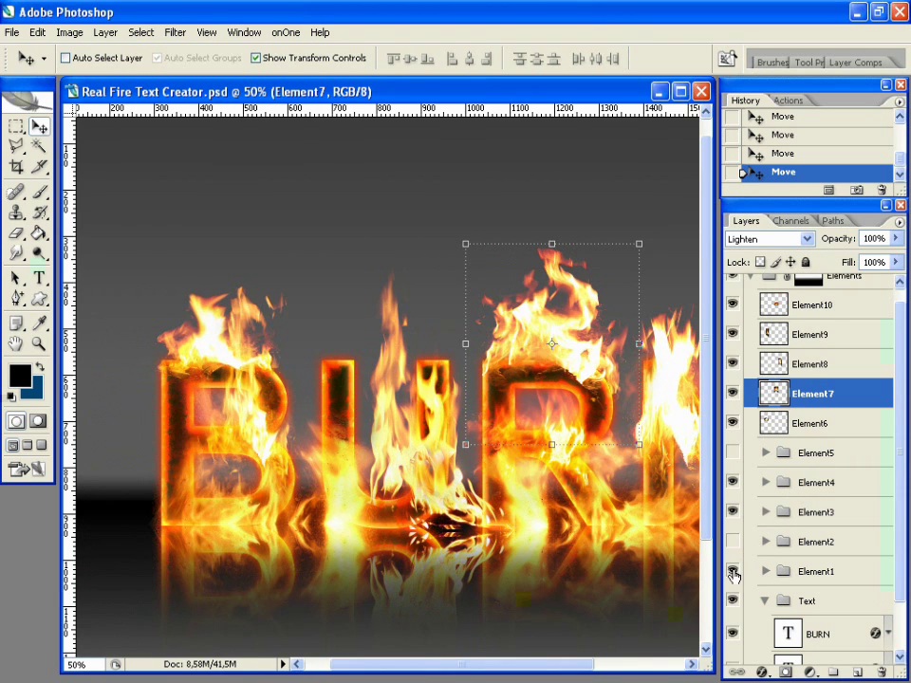
{"action": "left_click", "coordinate": [734, 514]}
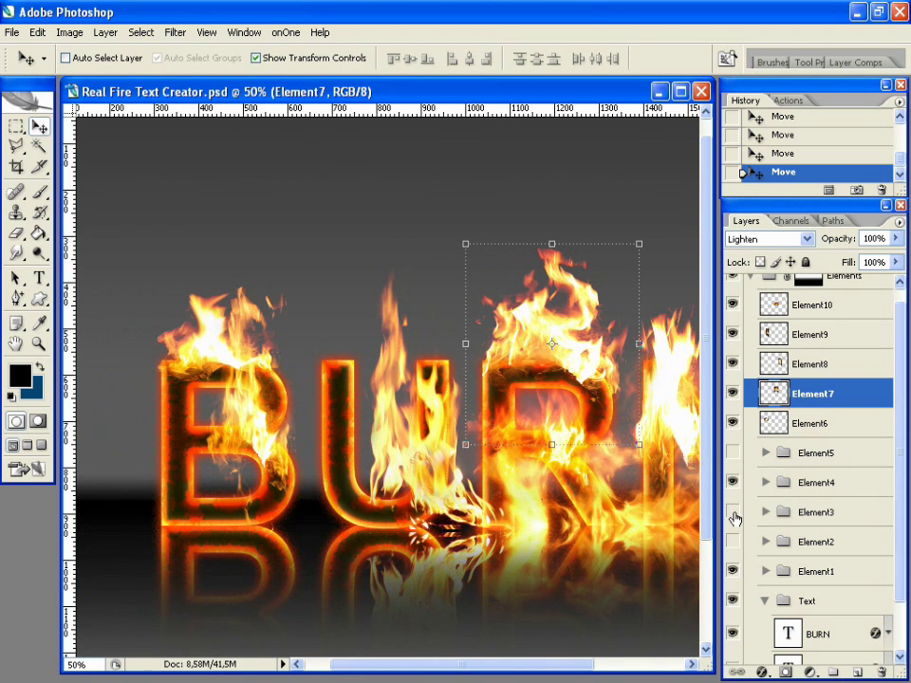
{"action": "left_click", "coordinate": [734, 513]}
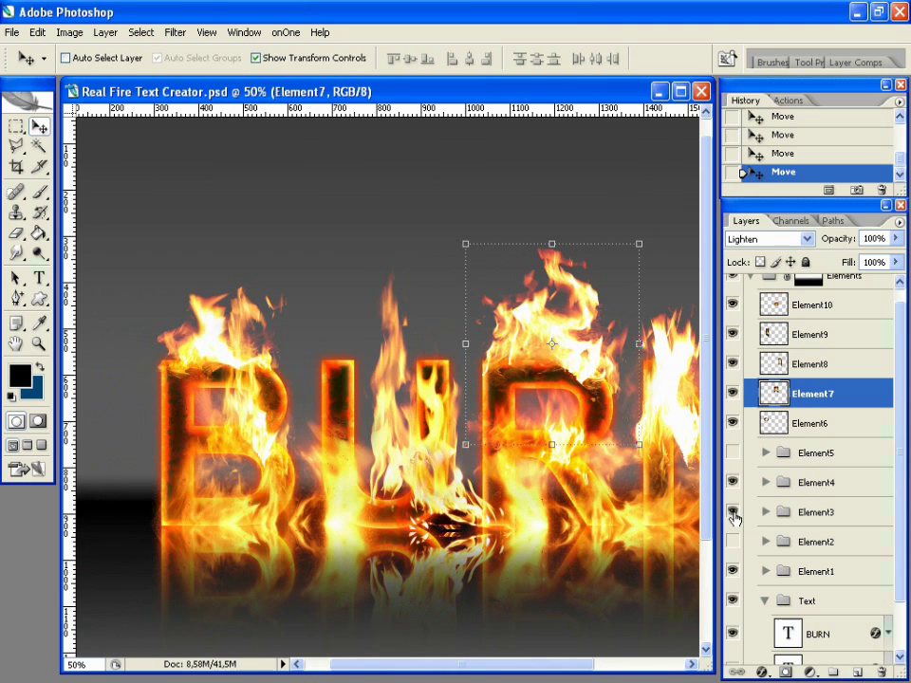
{"action": "left_click", "coordinate": [733, 570]}
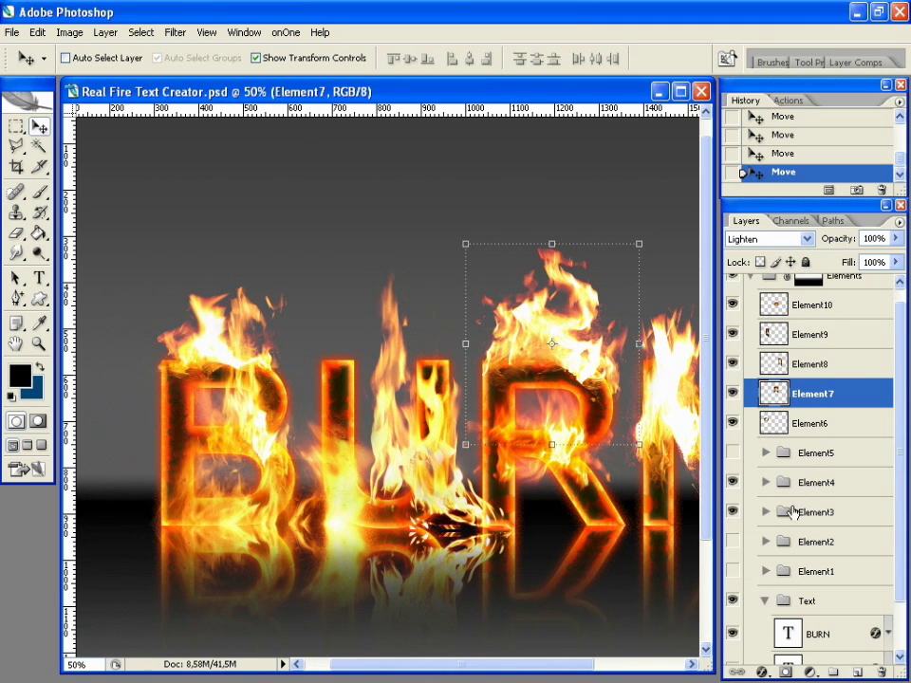
{"action": "left_click", "coordinate": [822, 486]}
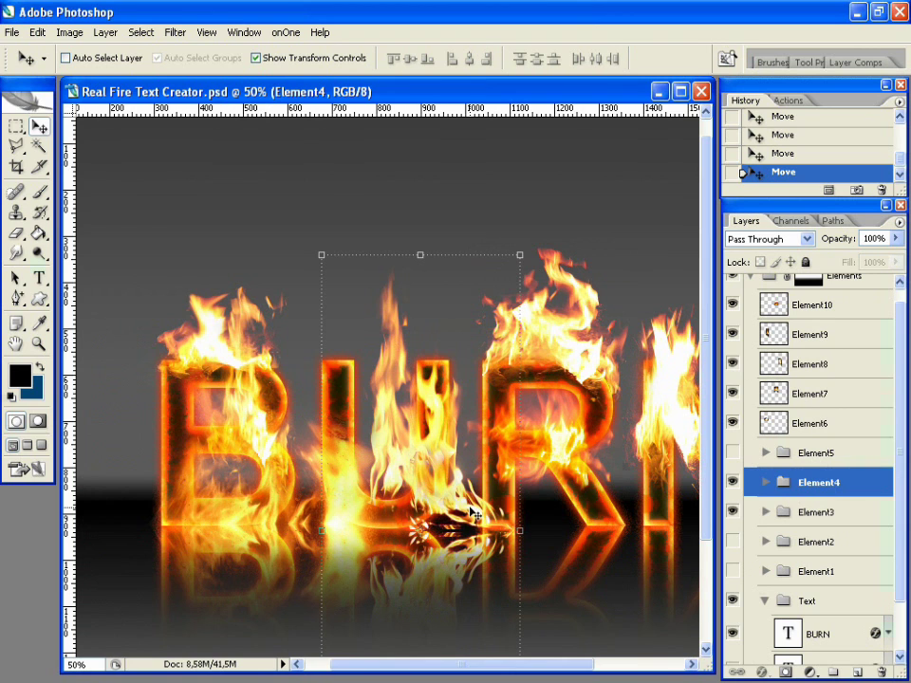
Drag the Element4 flames left onto the U, leaving Element5 hidden.
{"action": "left_click_drag", "start_coordinate": [503, 517], "coordinate": [398, 513]}
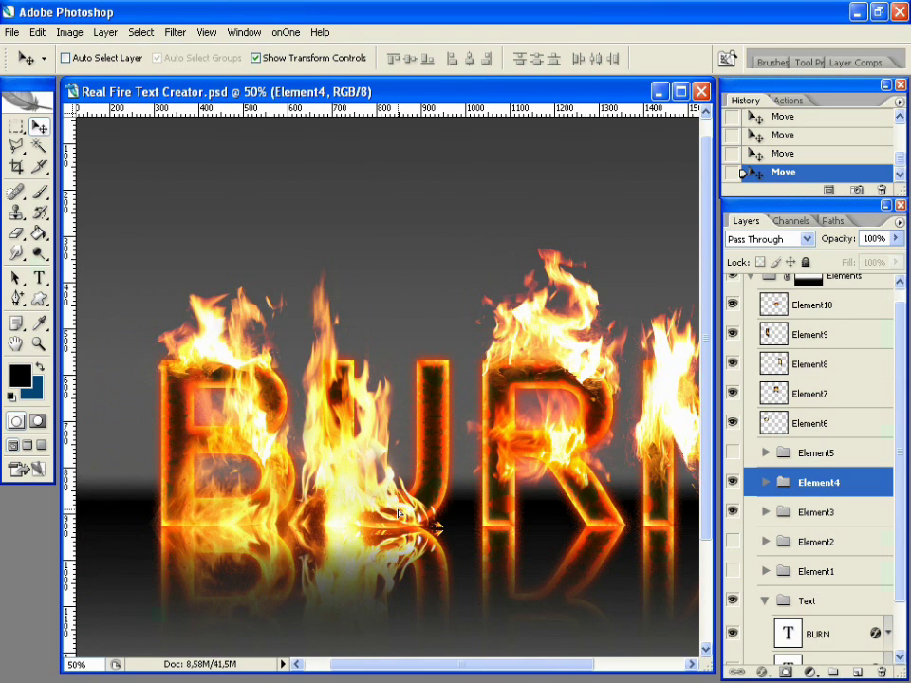
{"action": "left_click_drag", "start_coordinate": [400, 513], "coordinate": [408, 510]}
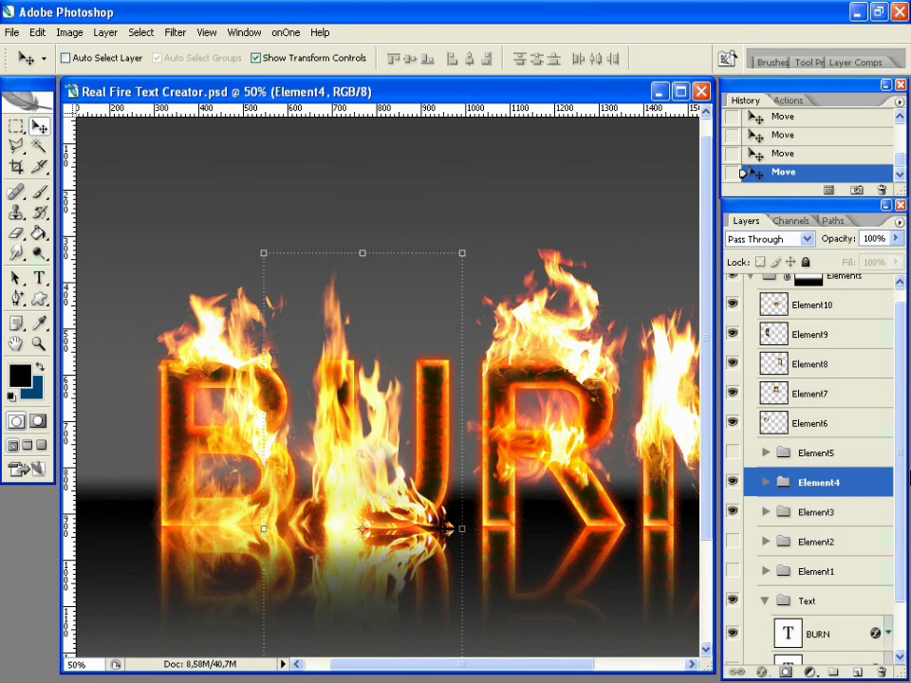
{"action": "left_click", "coordinate": [733, 453]}
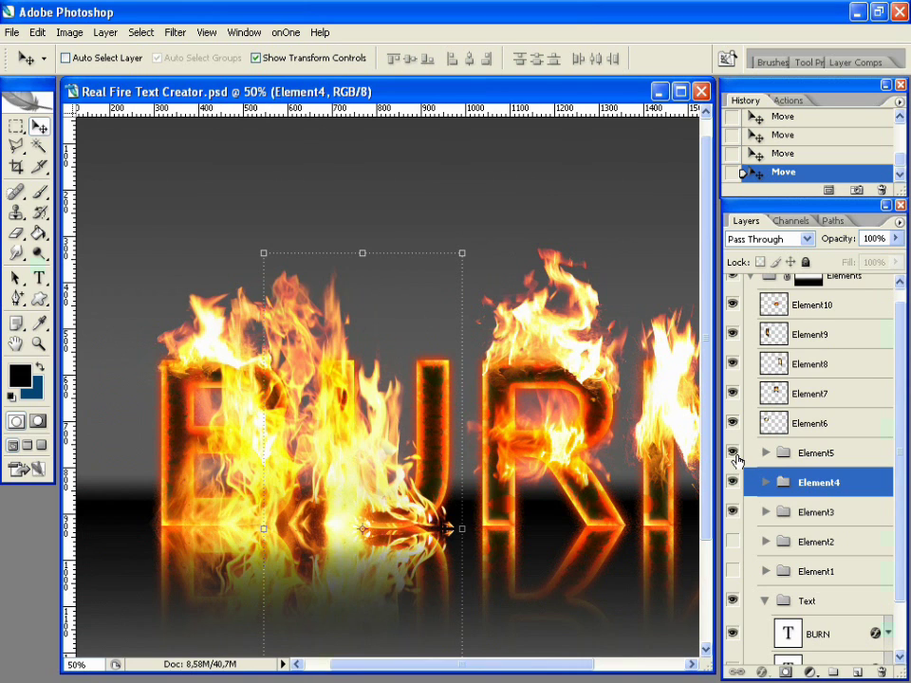
{"action": "left_click", "coordinate": [732, 453]}
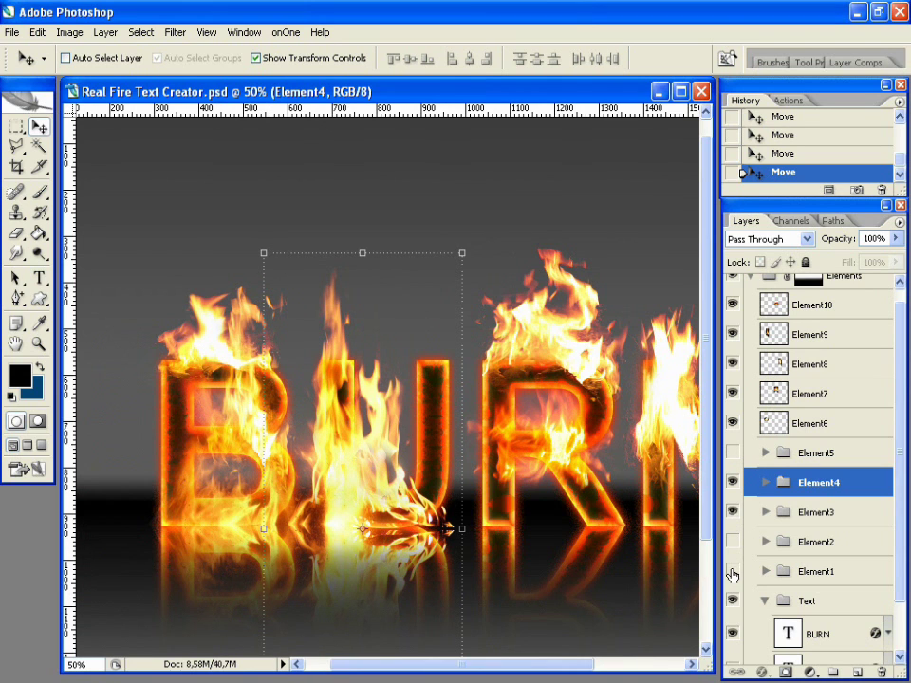
Show the Element1 flame group again and shift it left over the R.
{"action": "left_click", "coordinate": [733, 571]}
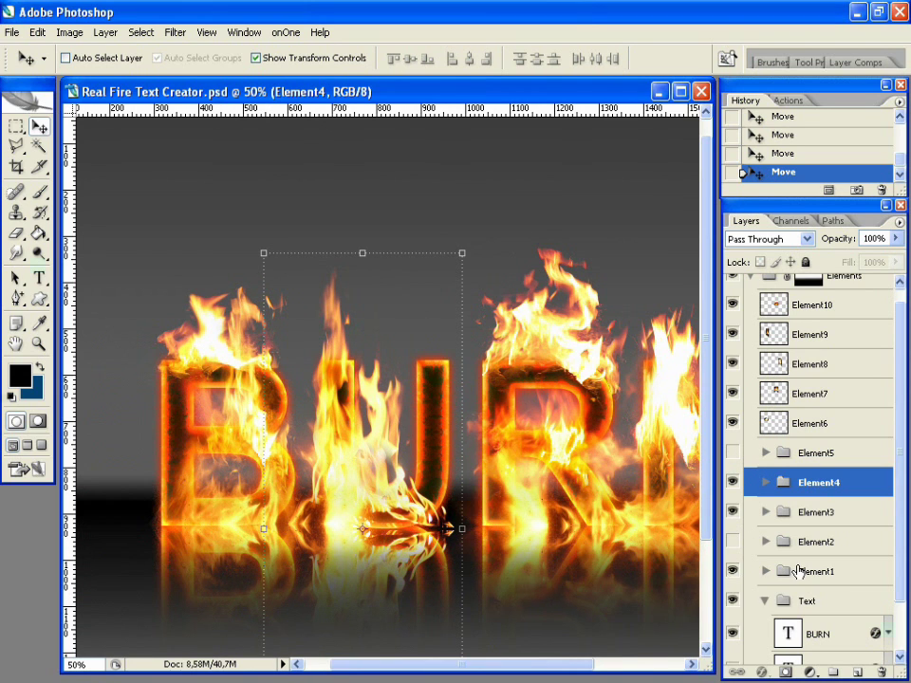
{"action": "left_click", "coordinate": [755, 574]}
{"action": "left_click_drag", "start_coordinate": [561, 669], "coordinate": [643, 665]}
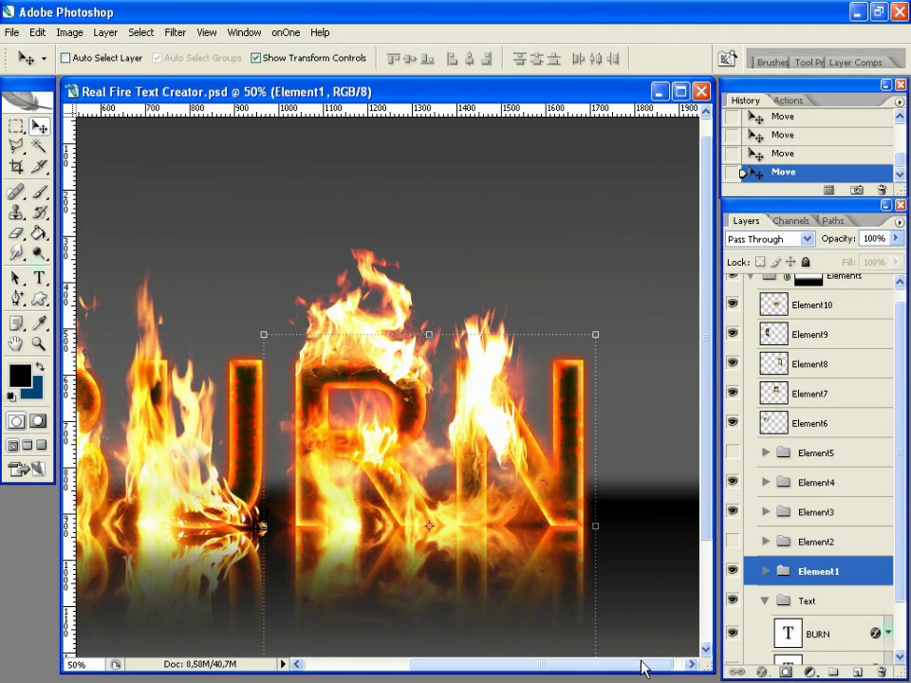
{"action": "left_click_drag", "start_coordinate": [481, 526], "coordinate": [447, 525]}
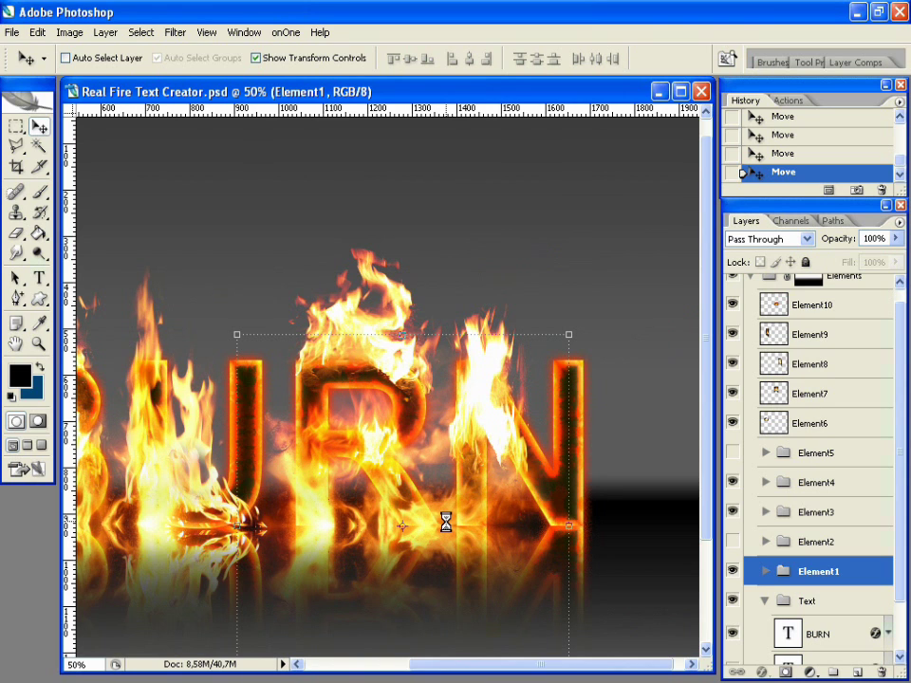
Zoom out to 33.3% to see the whole BURN composition and select the Background layer.
{"action": "key", "text": "z"}
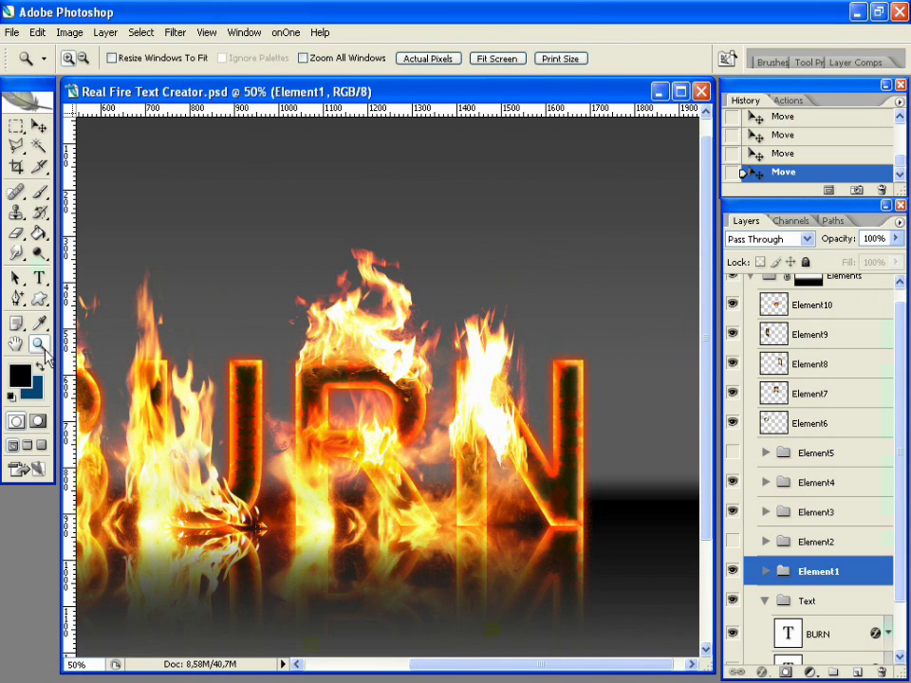
{"action": "left_click", "coordinate": [202, 349], "text": "alt"}
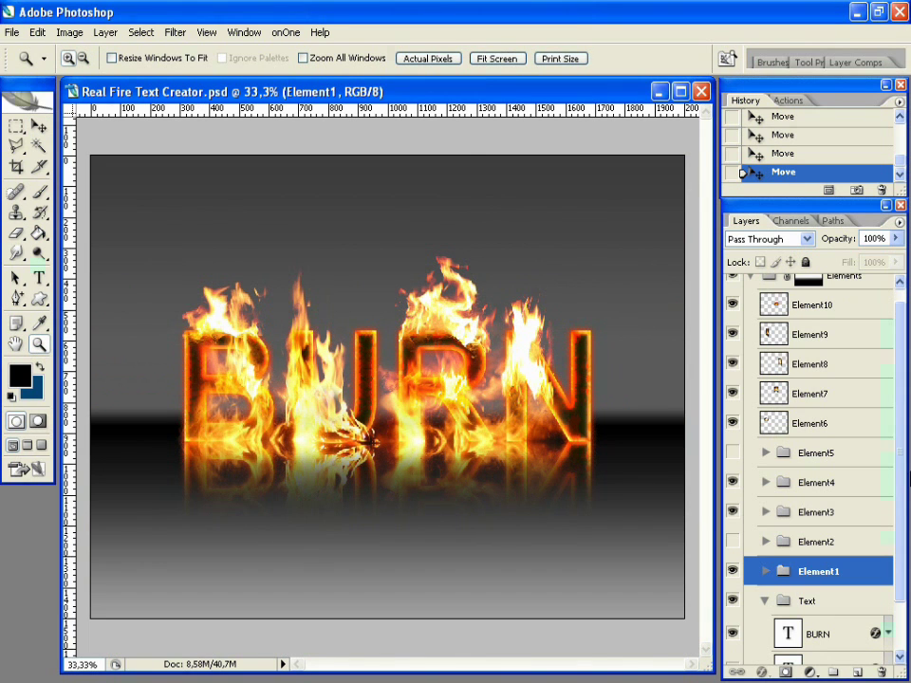
{"action": "left_click_drag", "start_coordinate": [902, 482], "coordinate": [903, 539]}
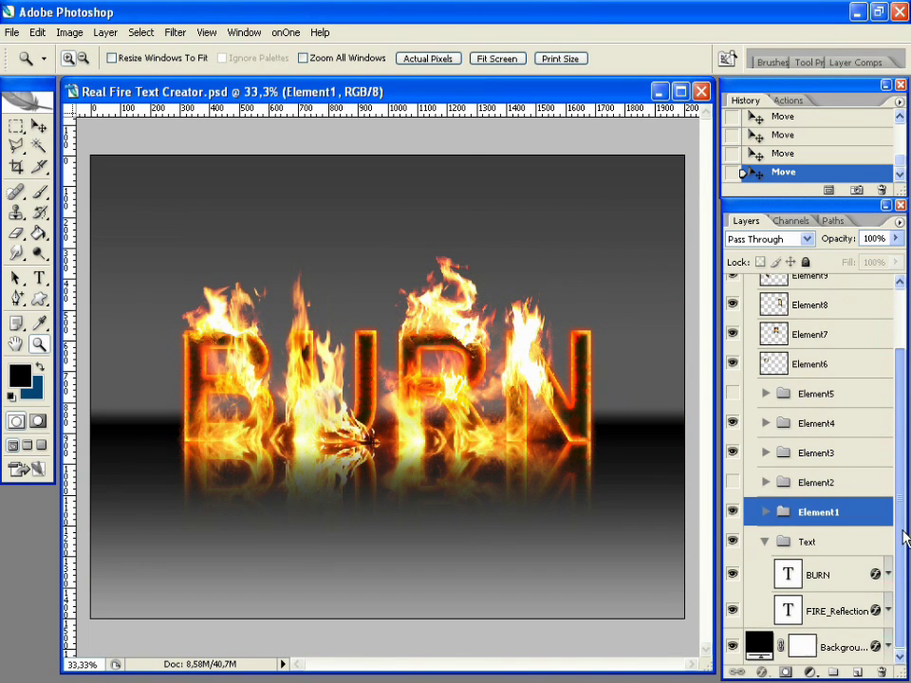
{"action": "left_click", "coordinate": [836, 653]}
{"action": "right_click", "coordinate": [838, 655]}
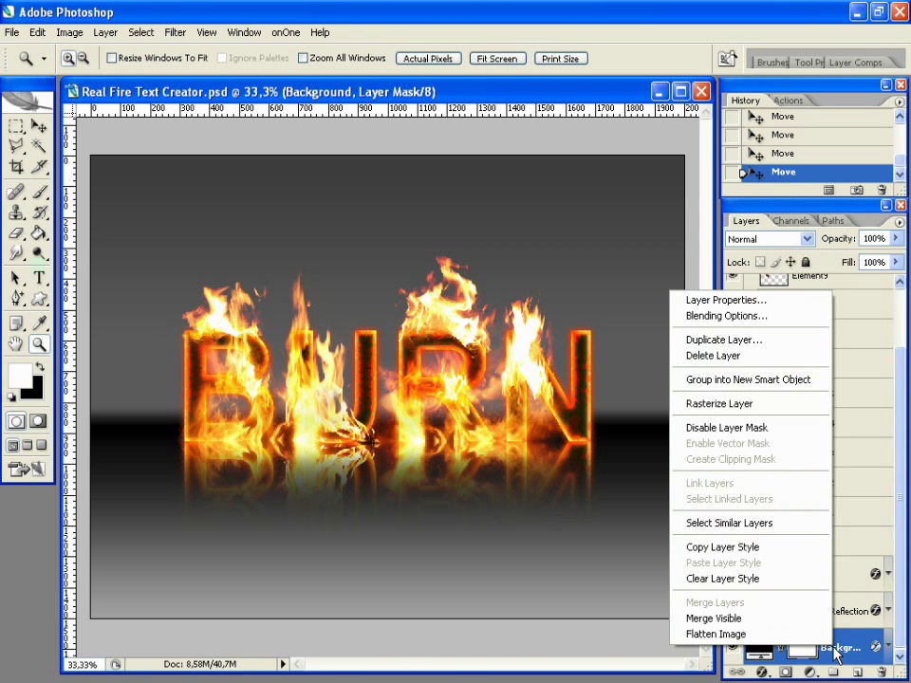
{"action": "left_click", "coordinate": [726, 316]}
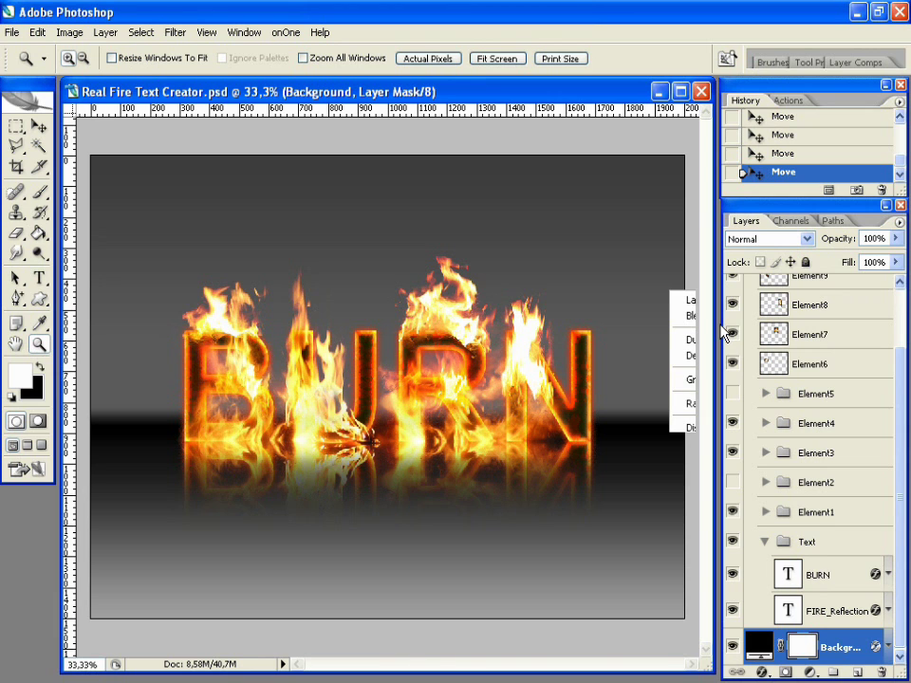
In the Background layer's style, turn off Gradient Overlay and turn on Color Overlay.
{"action": "left_click", "coordinate": [725, 323]}
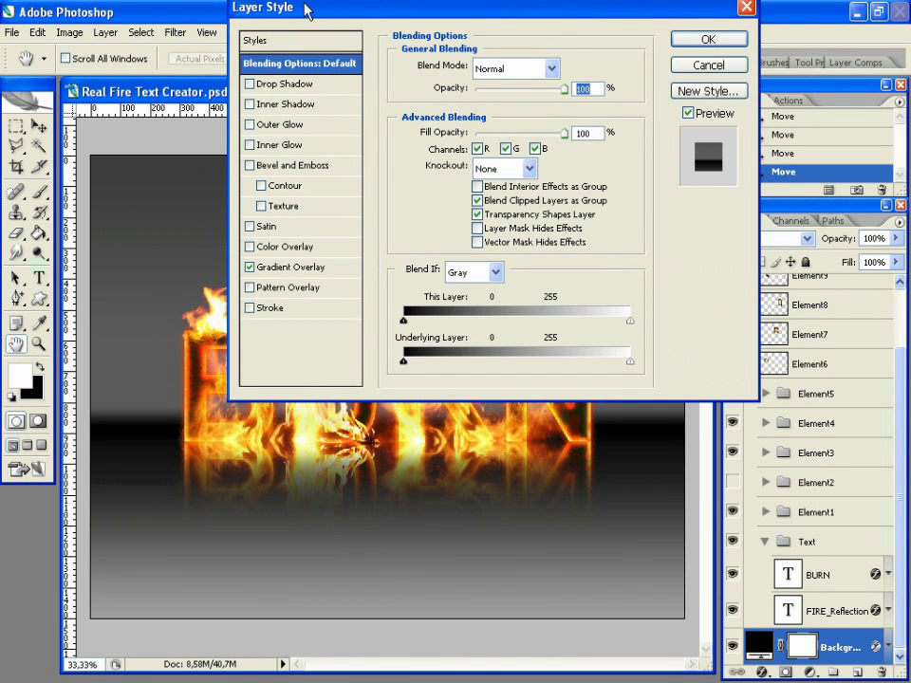
{"action": "left_click_drag", "start_coordinate": [308, 7], "coordinate": [630, 161]}
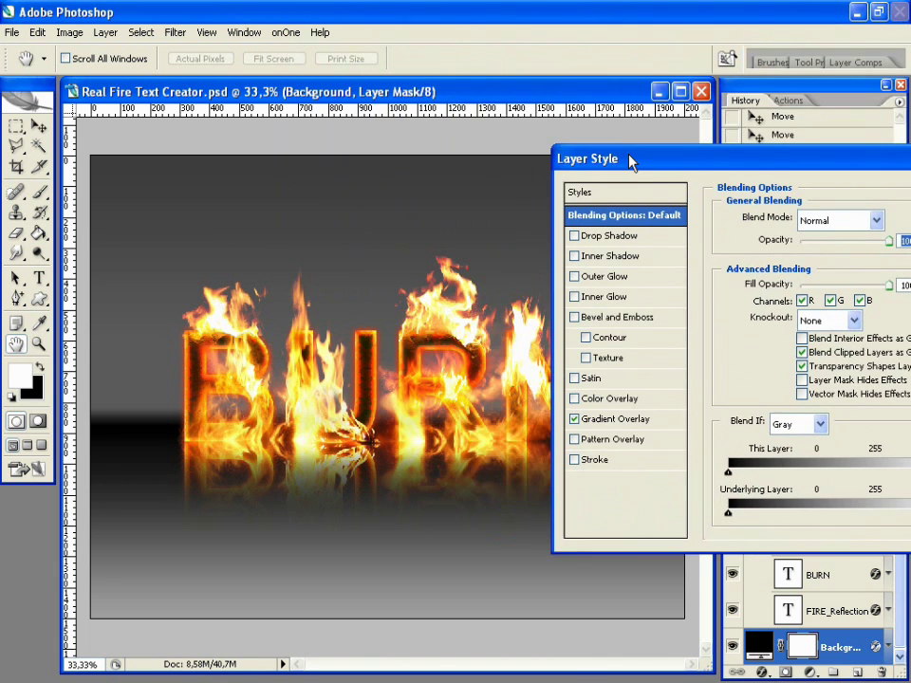
{"action": "left_click", "coordinate": [574, 420]}
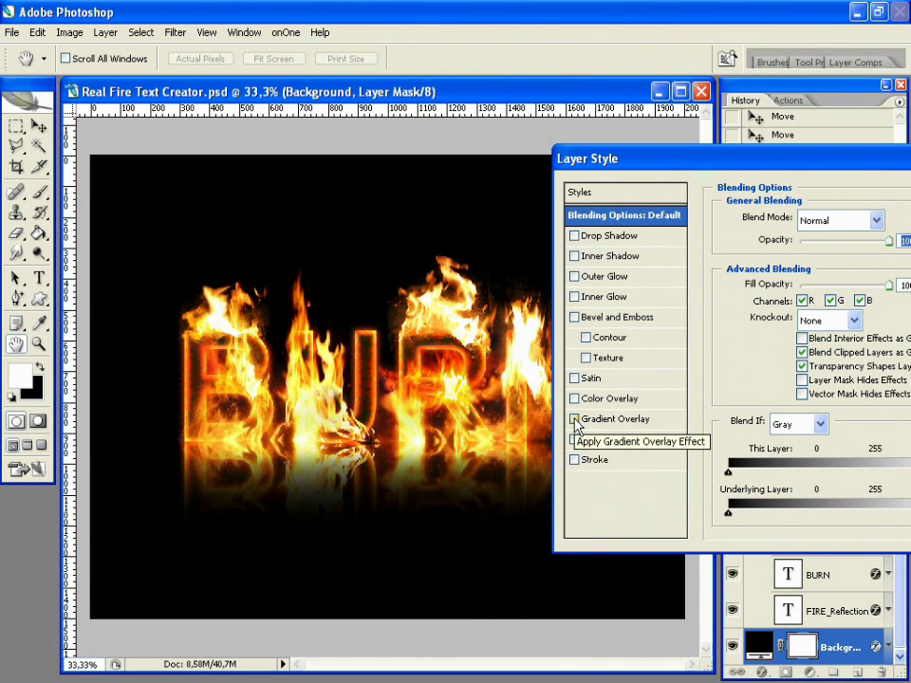
{"action": "left_click_drag", "start_coordinate": [600, 175], "coordinate": [698, 169]}
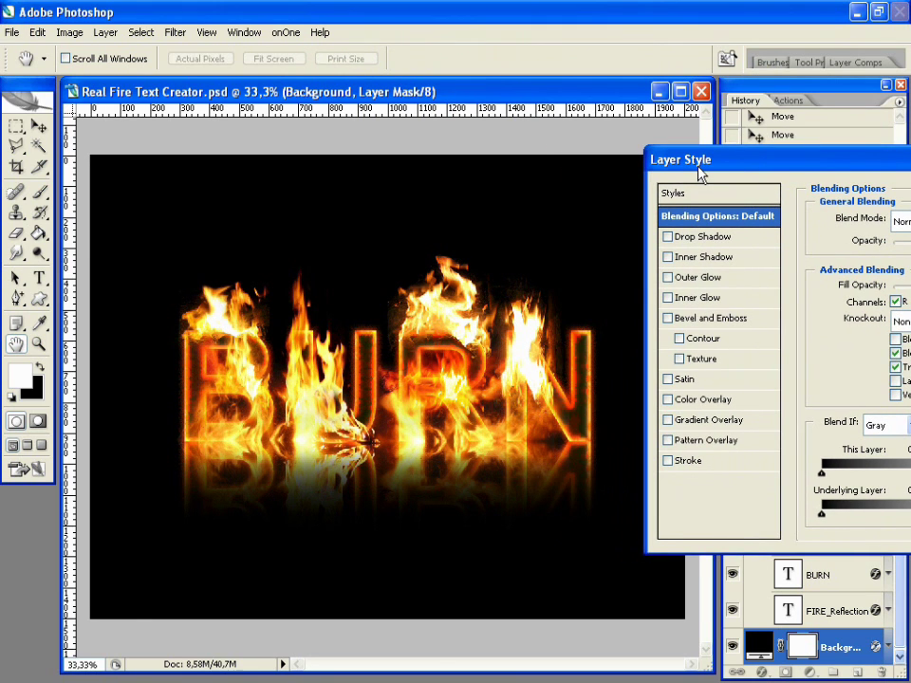
{"action": "left_click", "coordinate": [673, 404]}
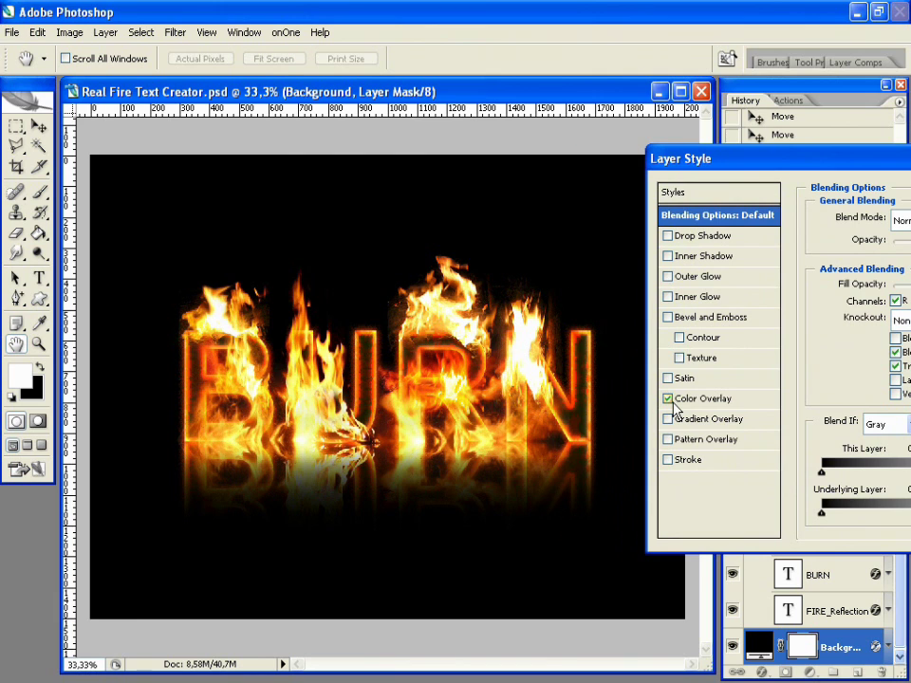